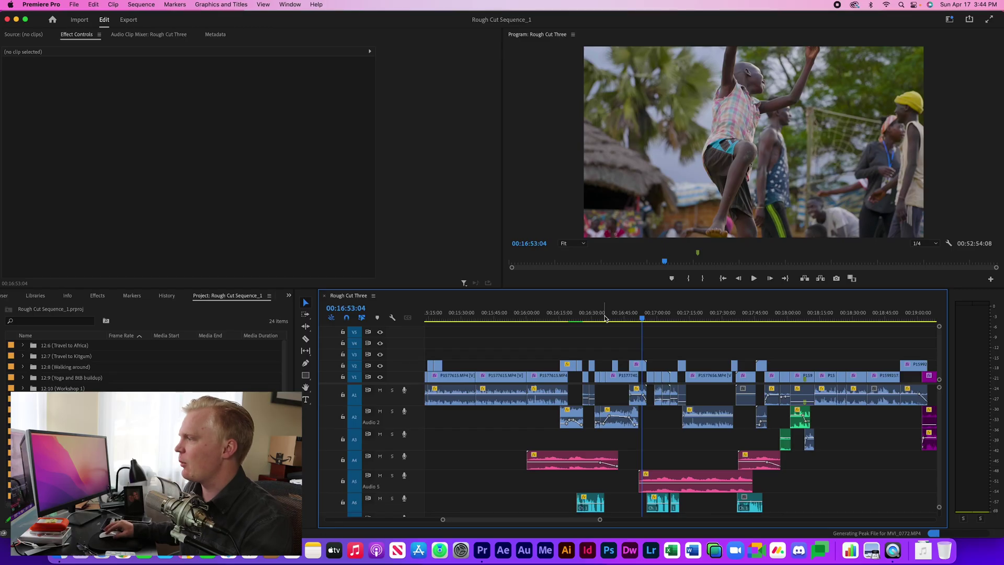
- Alt-drag a copy of the pink A5 music clip onto A4 around 00:17:14
click(653, 316)
drag(660, 317, 688, 317)
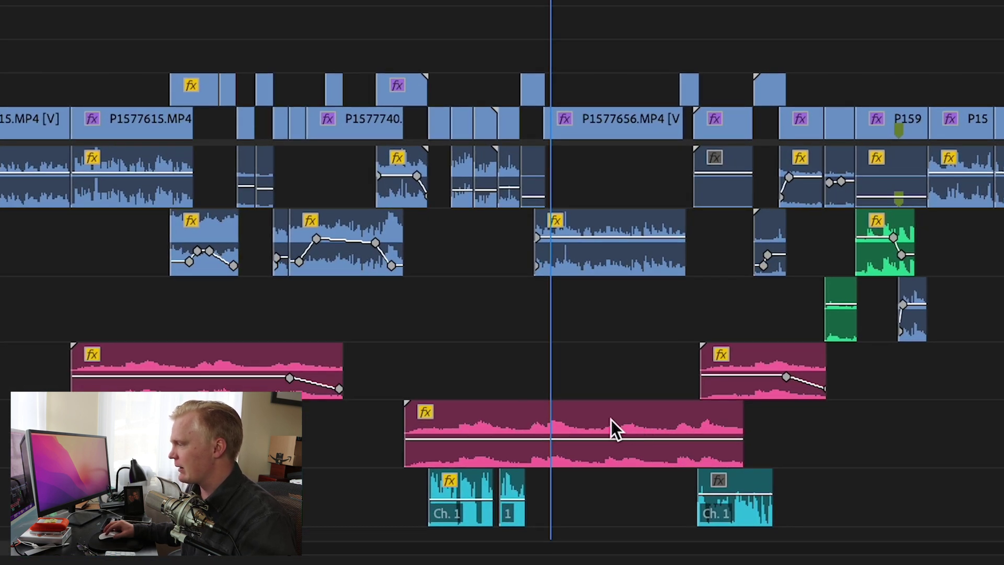
click(610, 419)
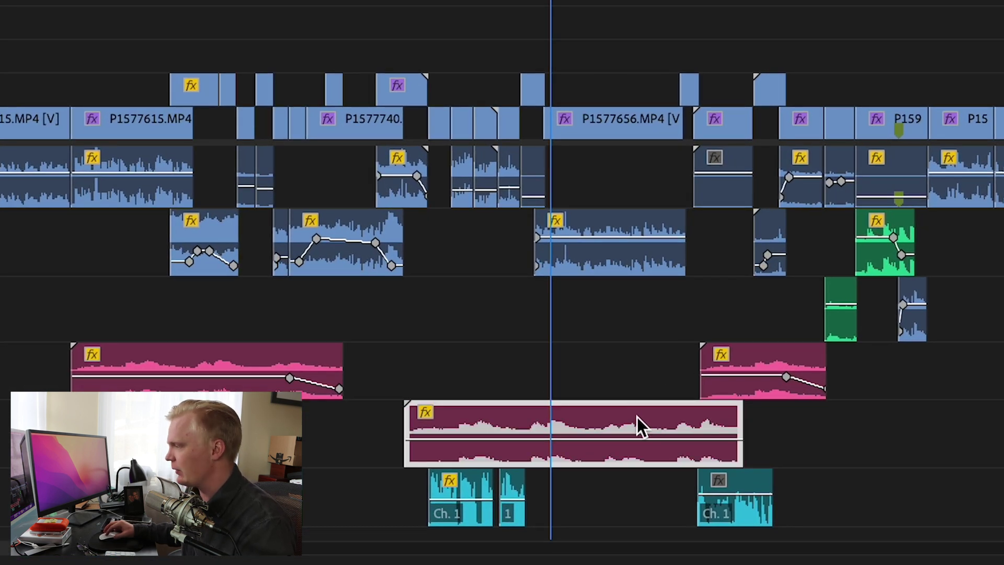
drag(619, 416, 609, 315)
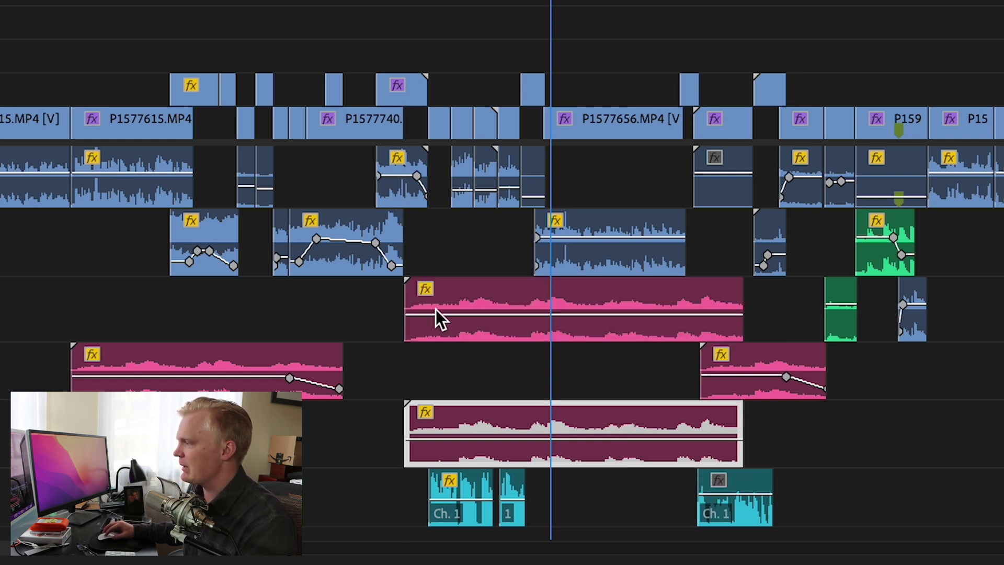
click(507, 307)
drag(855, 418, 721, 371)
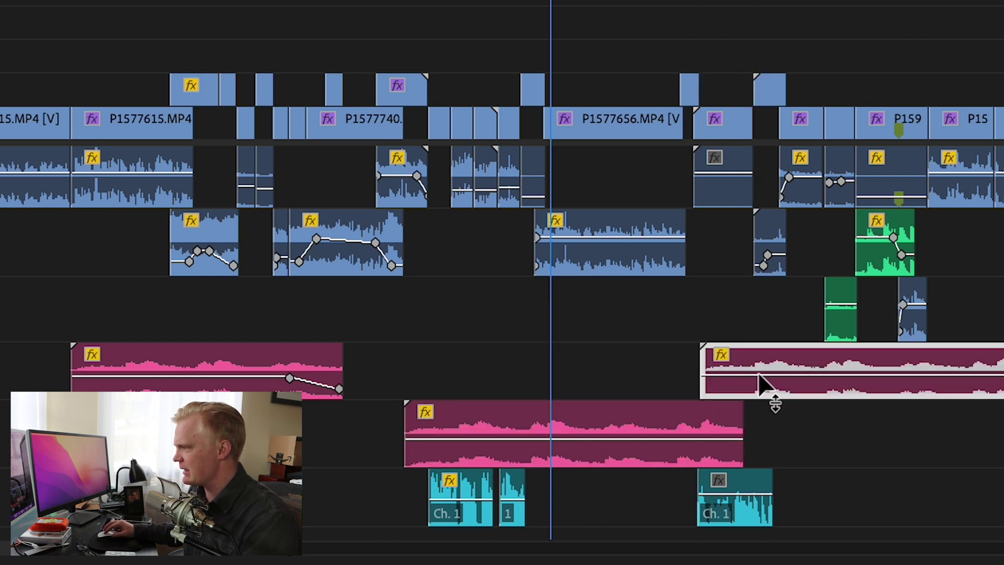
- Razor-cut the A4 copy, delete its tail, and add a volume keyframe at 00:17:50:20
super+click(824, 375)
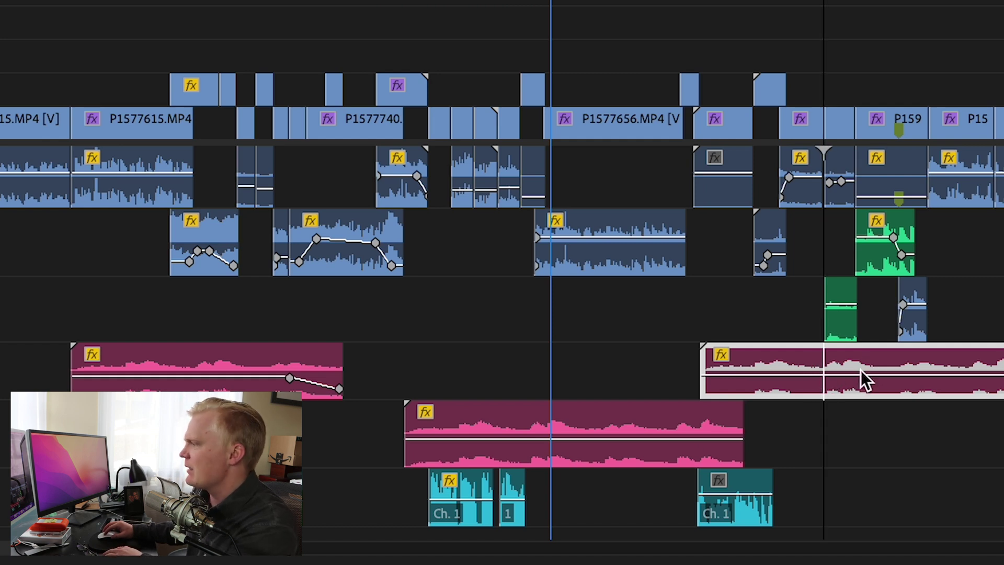
click(891, 368)
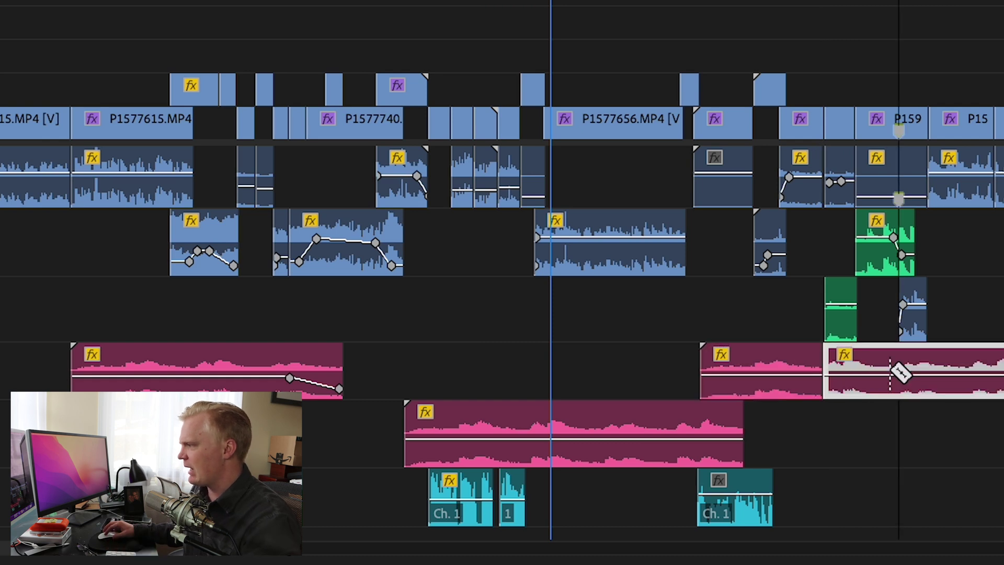
key(Delete)
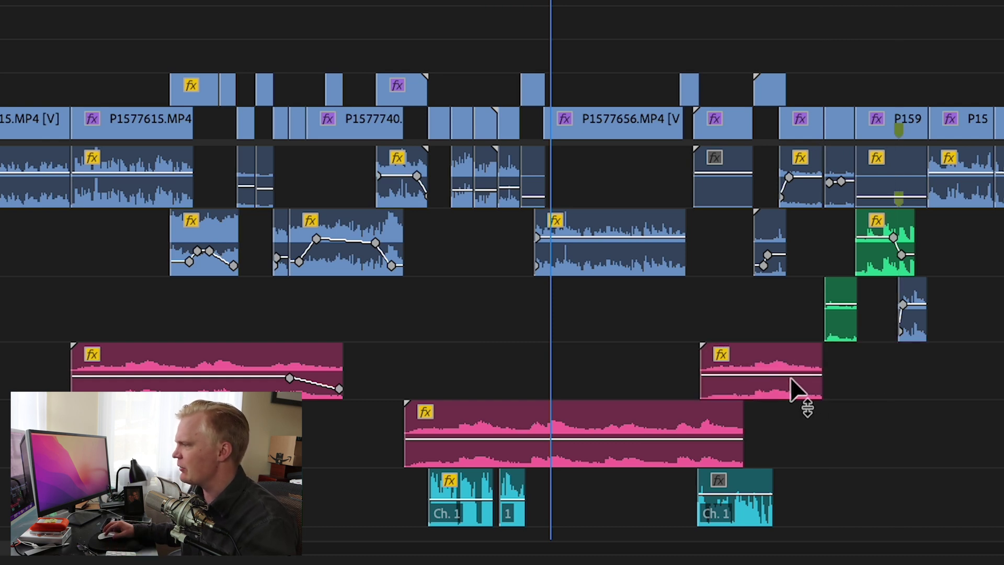
key(p)
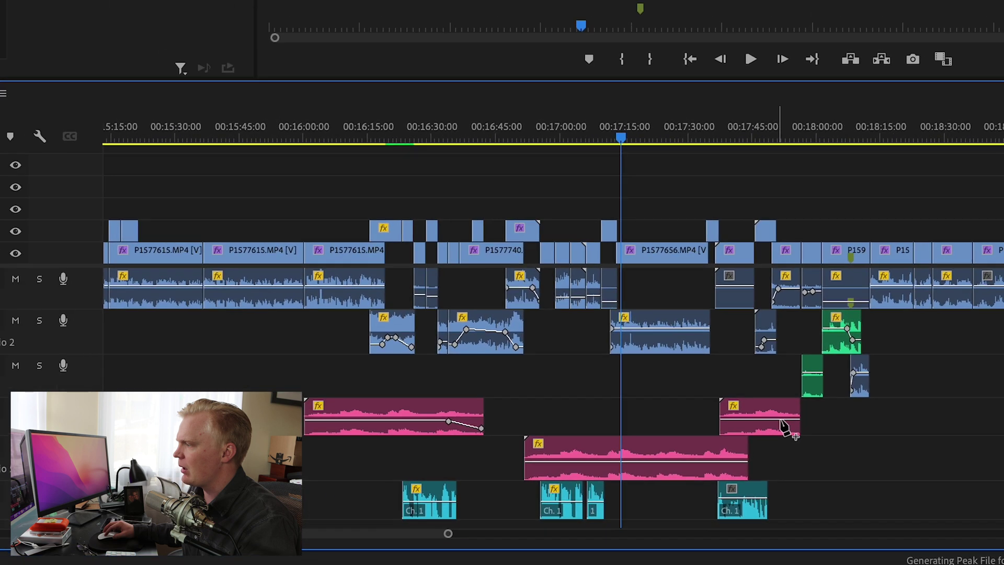
click(786, 374)
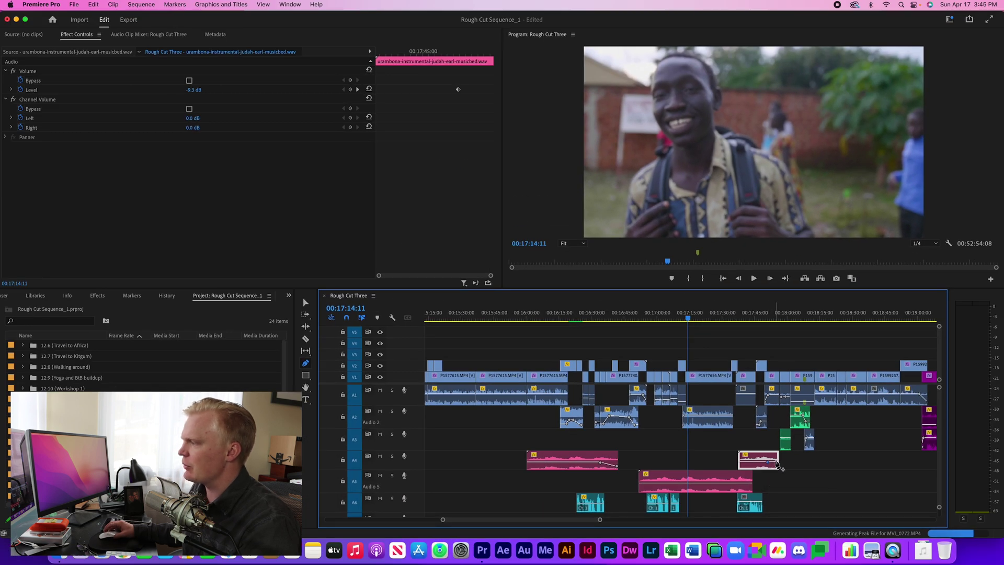
- Add a second volume keyframe near the clip's end, then bring up the music bed in the Source monitor
click(775, 462)
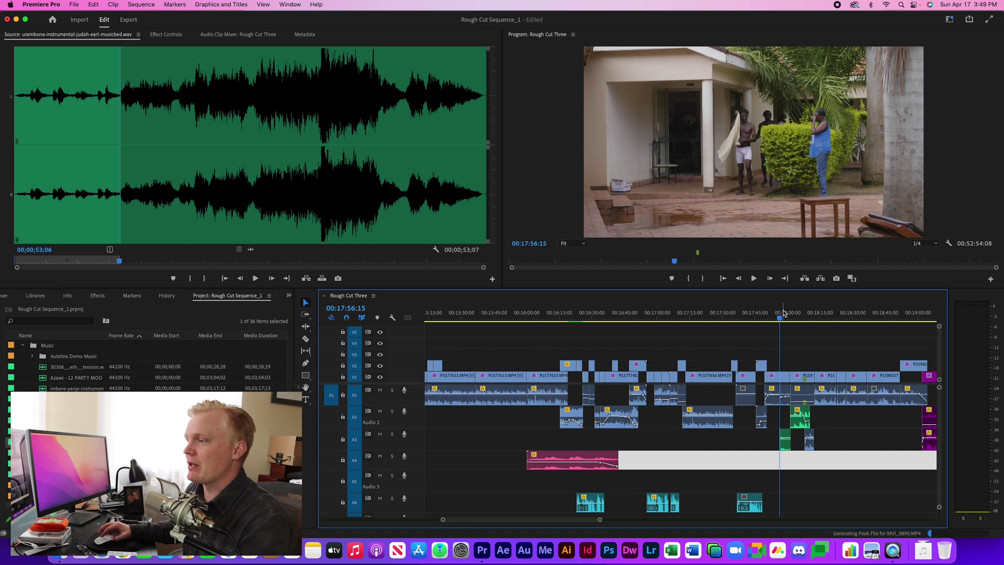
key(shift+2)
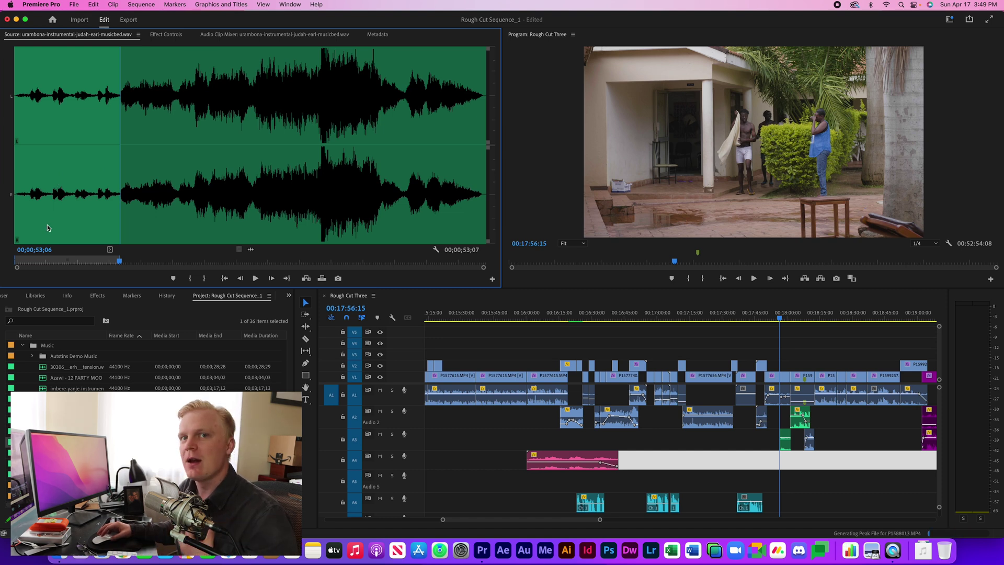
key(shift+1)
- Slide the music bed on A4 to start at 00:16:55:01 and scrub to check it against picture
drag(639, 466, 665, 464)
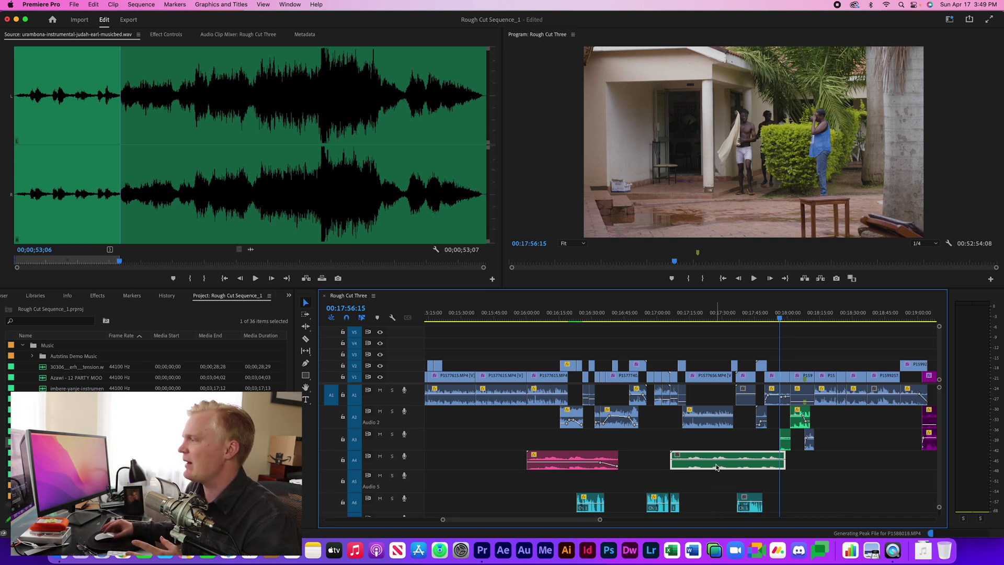
drag(787, 320, 646, 320)
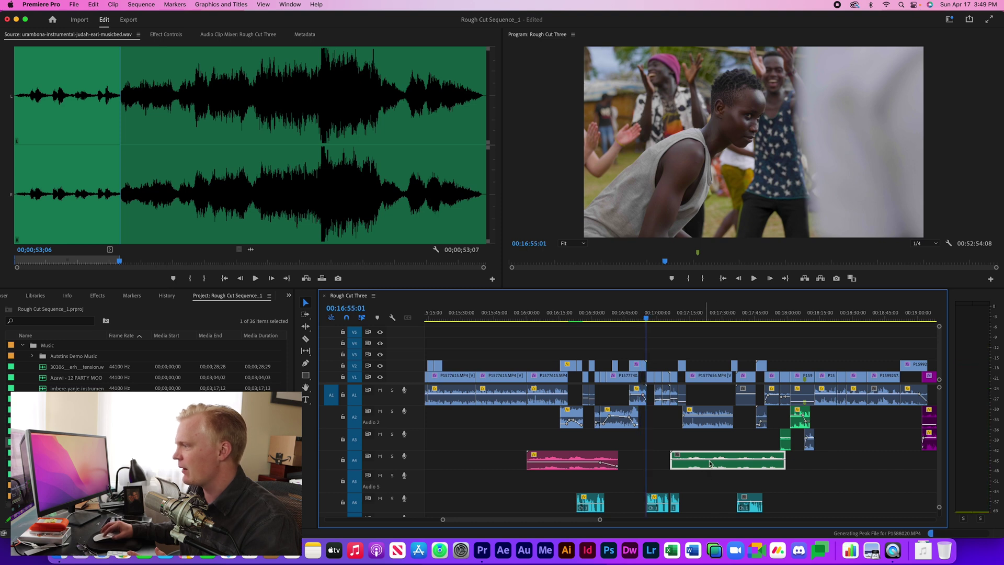
drag(672, 458, 648, 457)
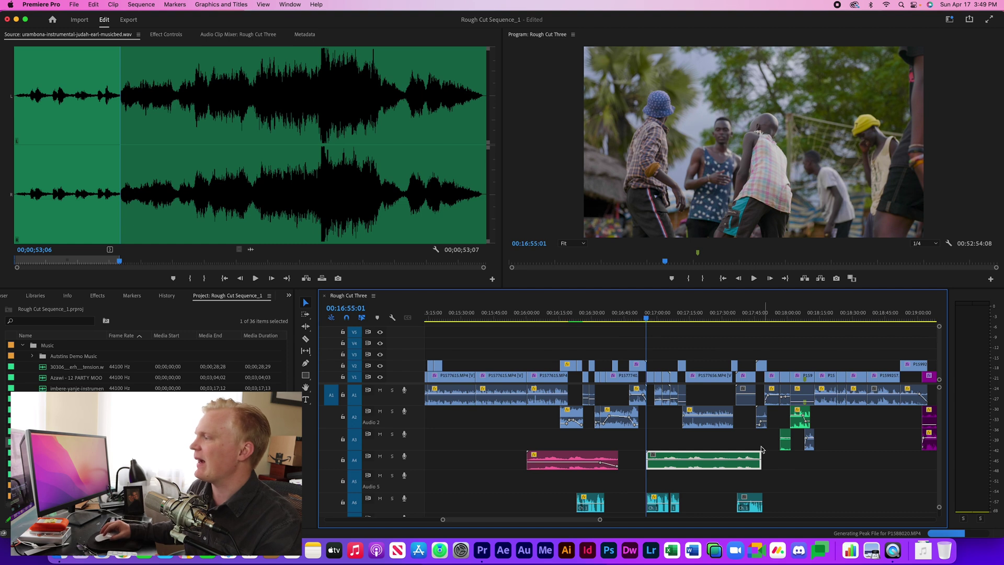
drag(764, 317, 794, 317)
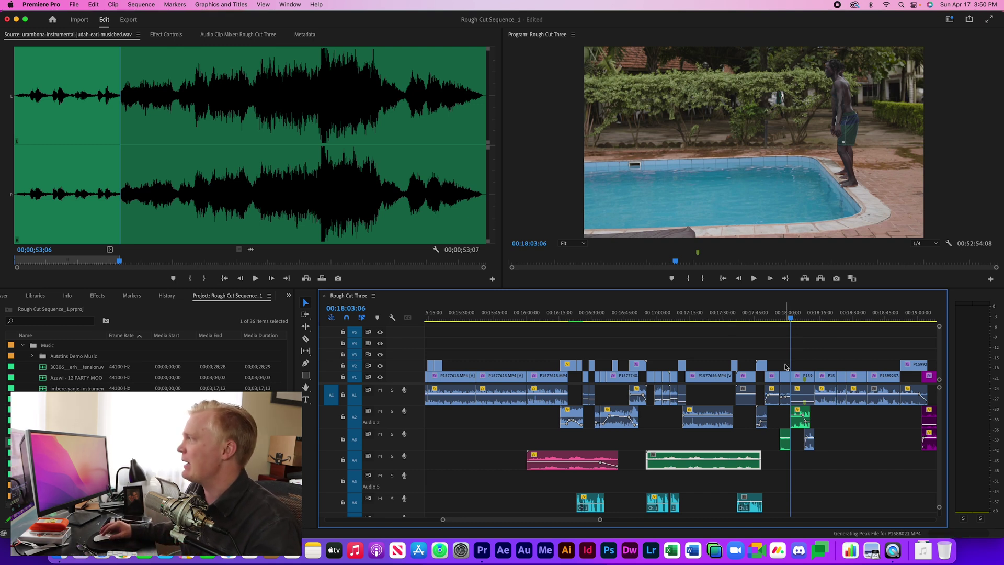
click(947, 21)
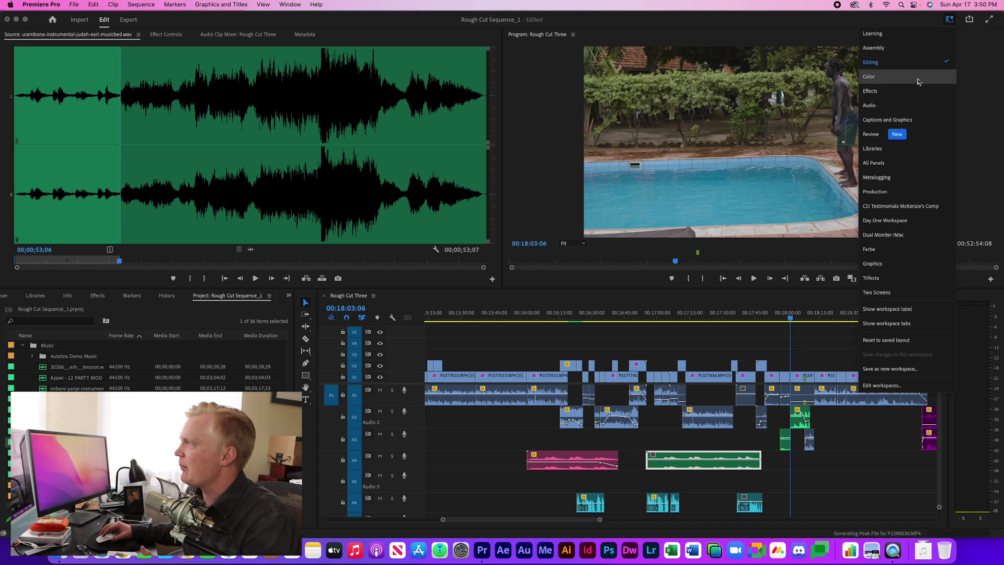
- Switch the workspace from Editing to Audio
click(911, 105)
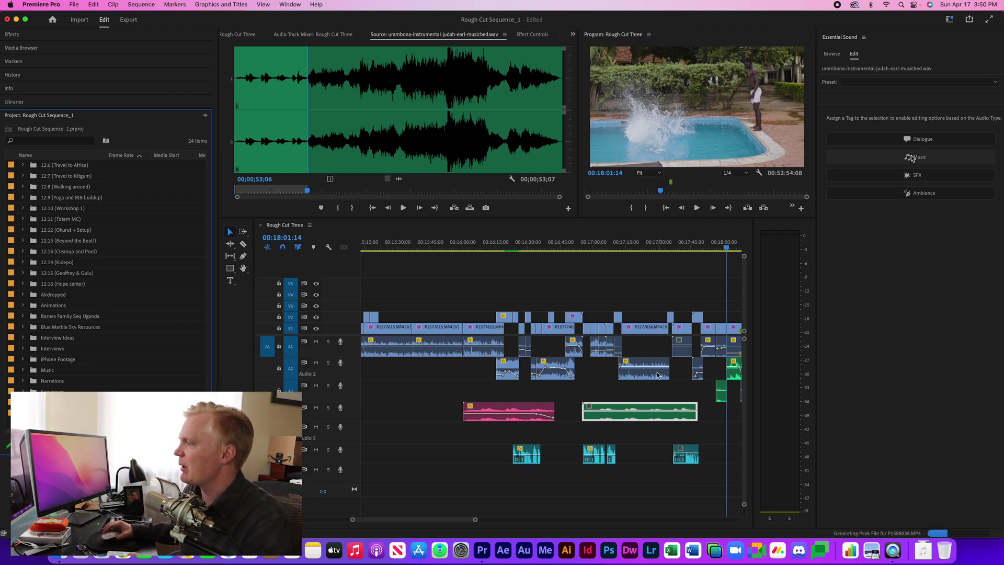
- Tag the music bed as Music and remix its duration to a 00:01:05:03 target
click(942, 157)
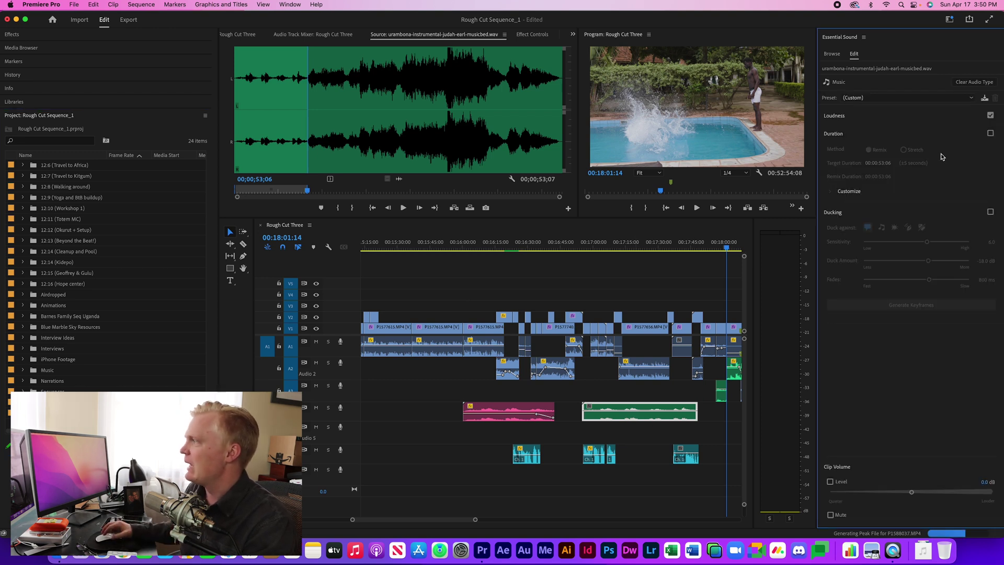
click(990, 134)
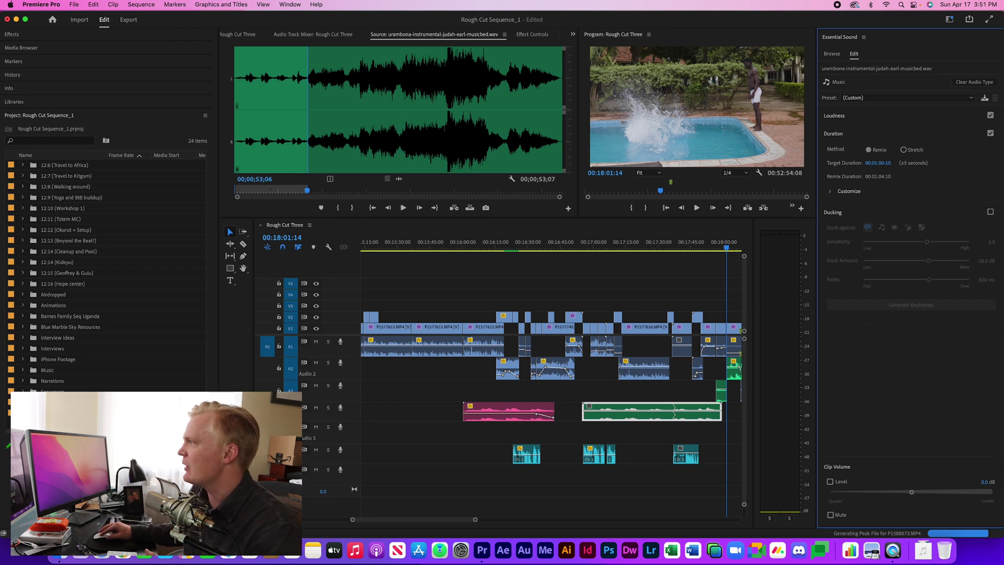
drag(878, 162, 894, 162)
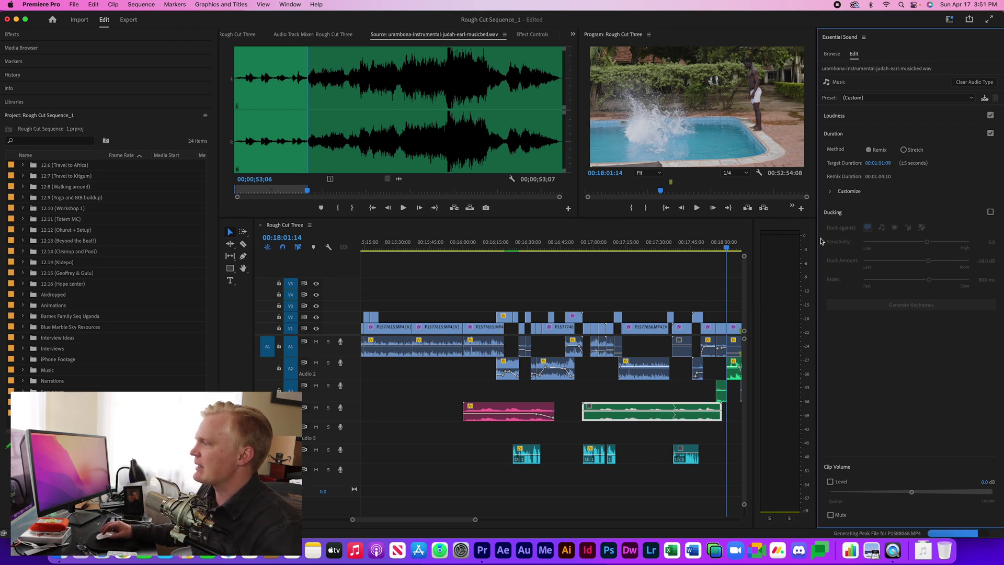
drag(865, 167, 869, 162)
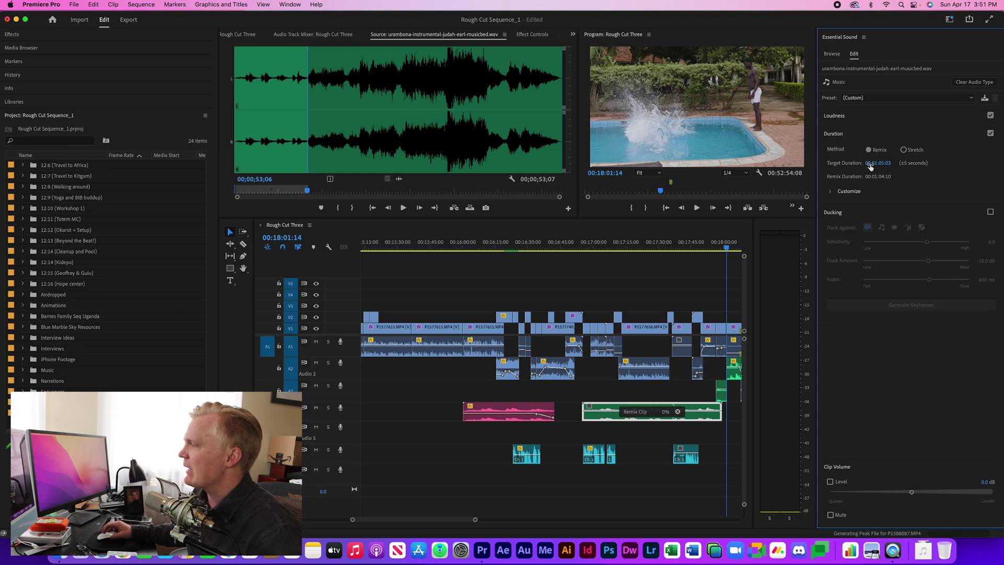
click(697, 247)
key(=)
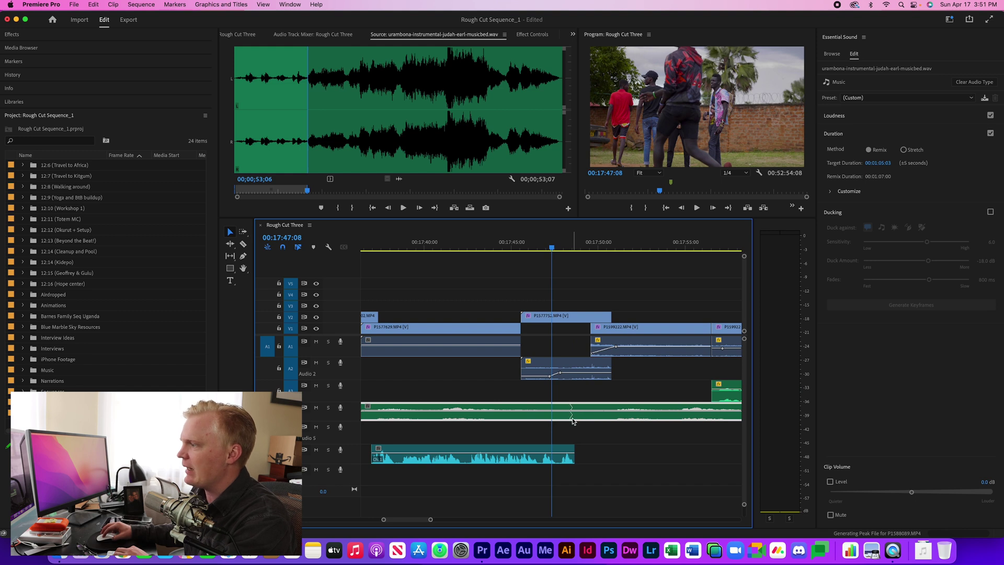
key(minus)
key(minus)
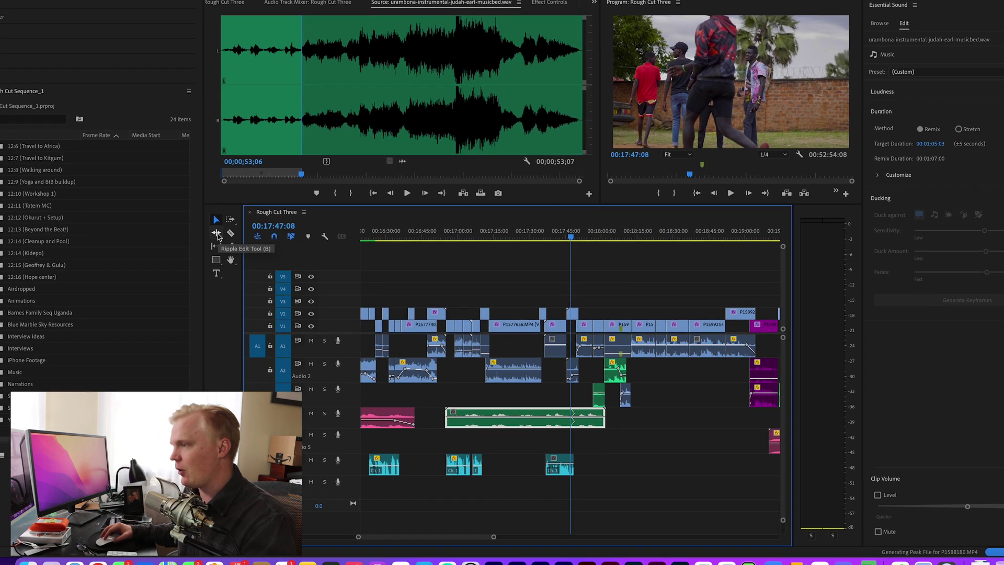
- With the Remix Tool, extend the music bed's start and end so it remixes to 00:01:55:14
key(n)
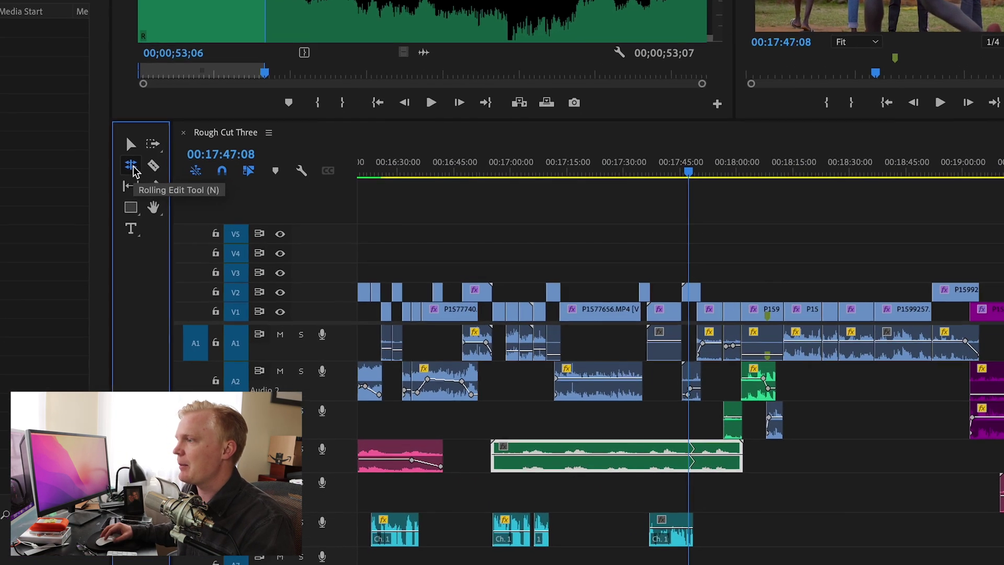
key(b)
click(50, 104)
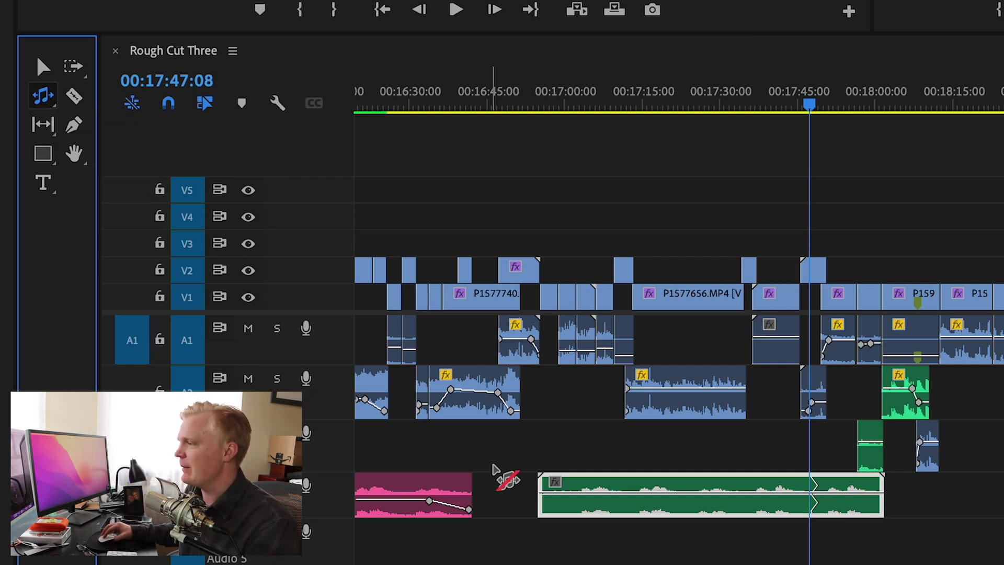
drag(541, 496, 487, 494)
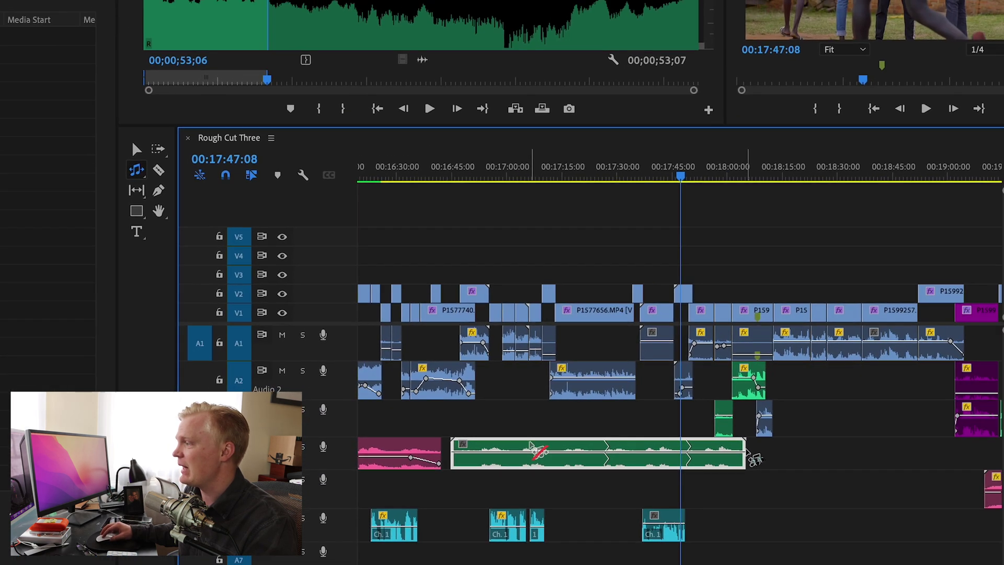
drag(754, 459, 882, 464)
drag(680, 420, 679, 420)
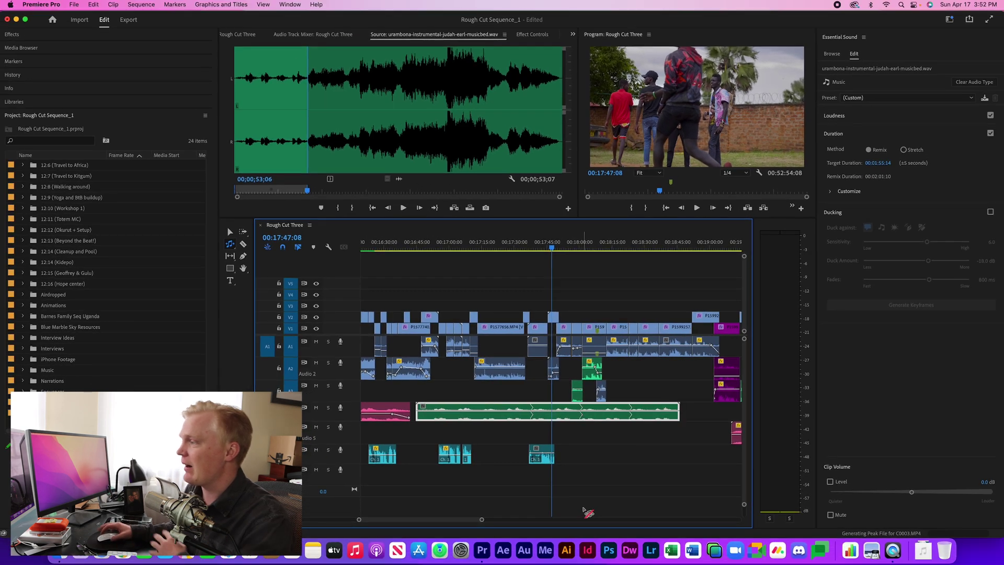